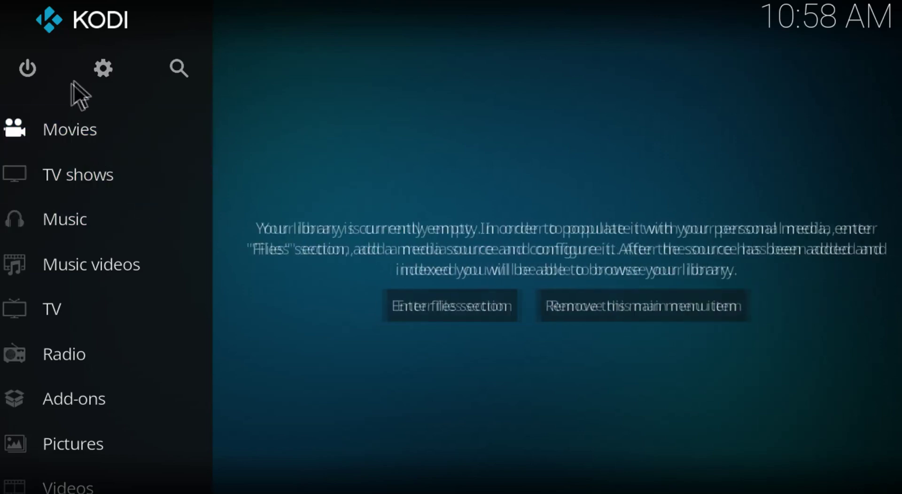
Step: Switch the system settings to the Expert level and allow add-on installation from unknown sources, accepting the warning
{"action": "left_click", "coordinate": [102, 70]}
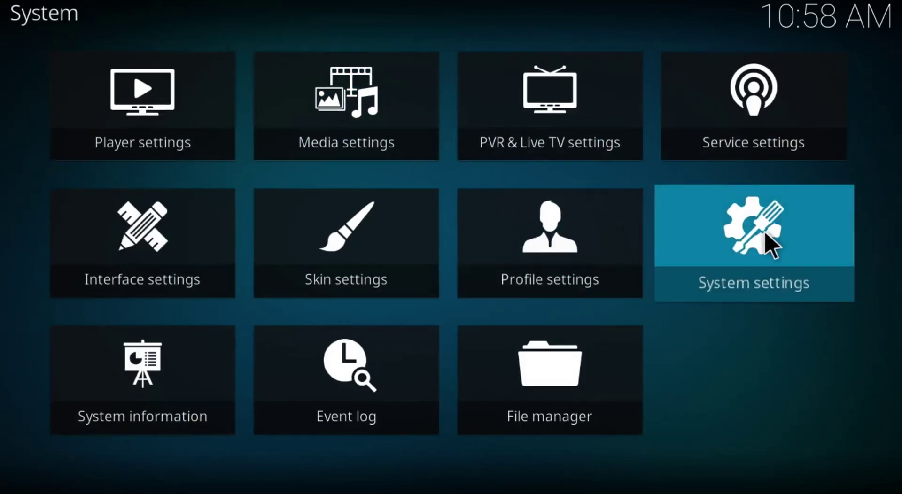
{"action": "left_click", "coordinate": [765, 242]}
{"action": "mouse_move", "coordinate": [128, 308]}
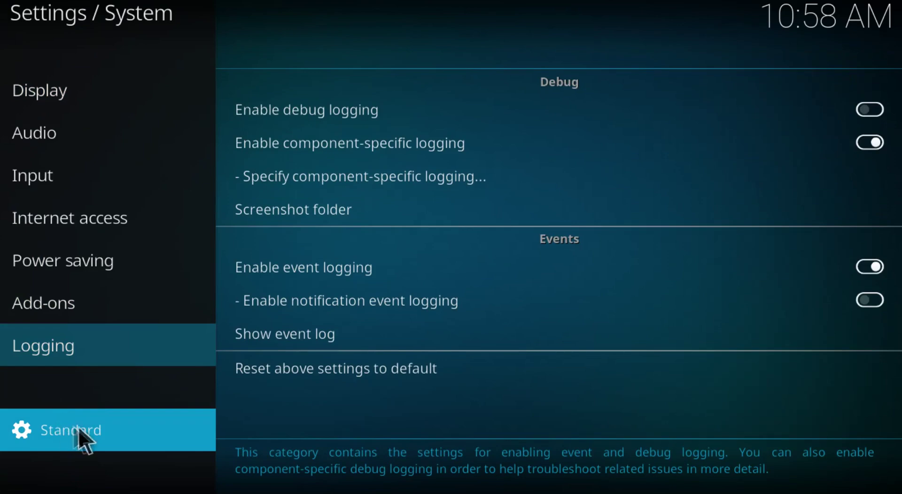
{"action": "left_click", "coordinate": [71, 433]}
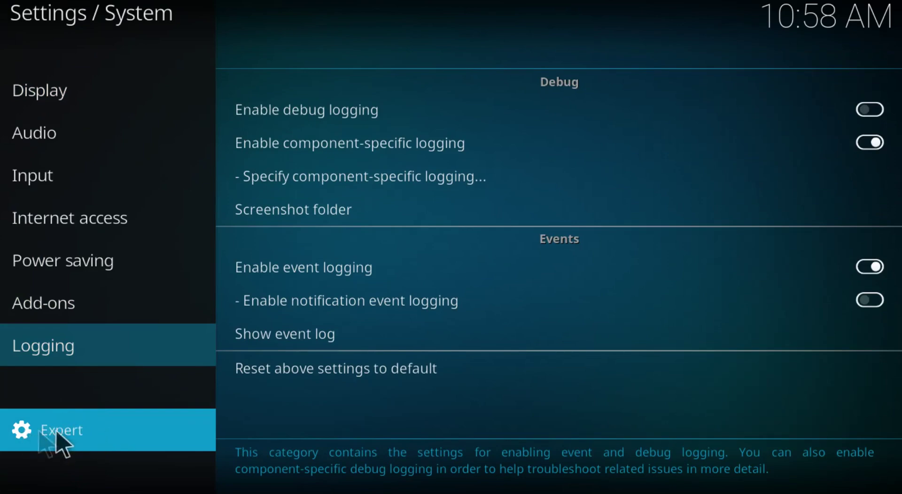
{"action": "mouse_move", "coordinate": [56, 314]}
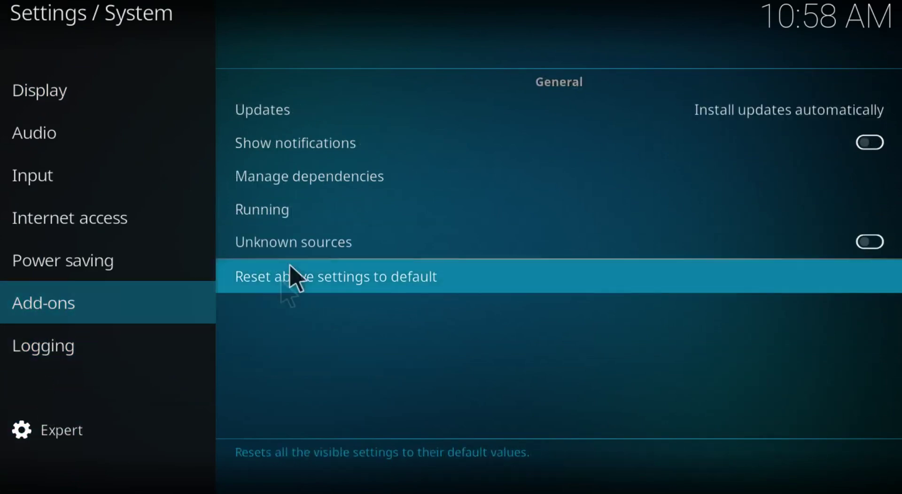
{"action": "left_click", "coordinate": [883, 240]}
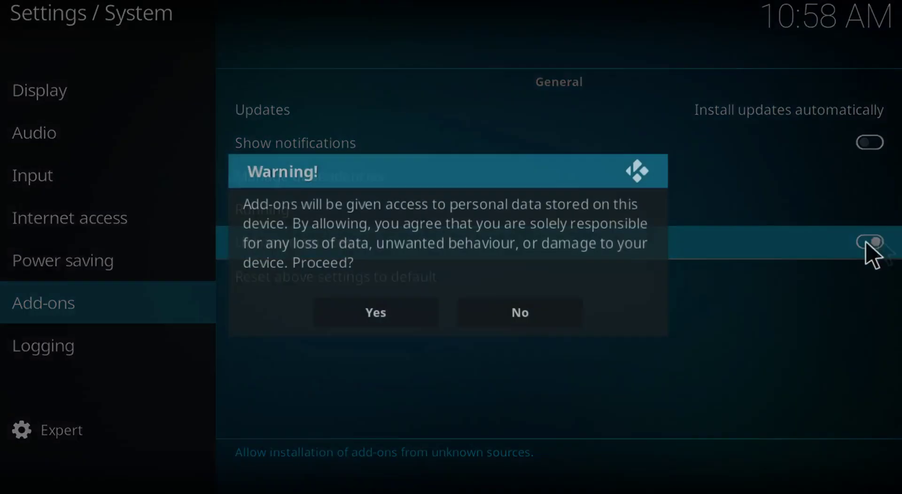
{"action": "left_click", "coordinate": [379, 312]}
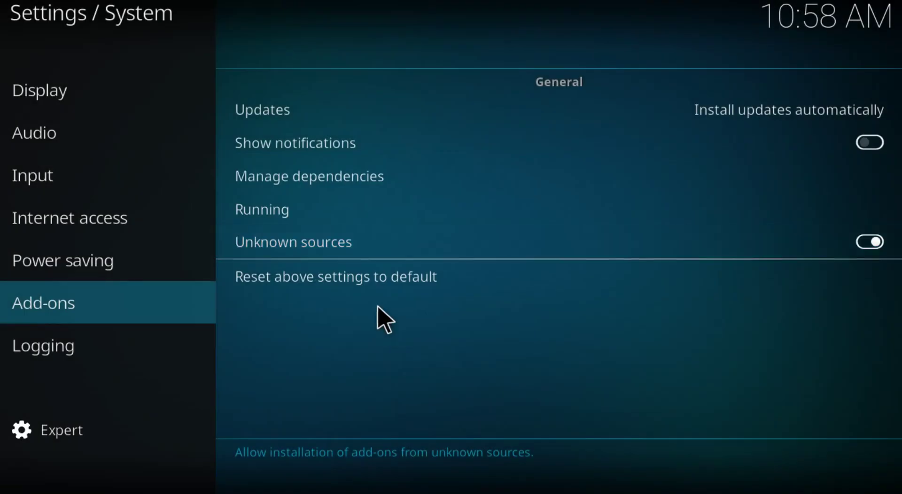
{"action": "key", "text": "Escape"}
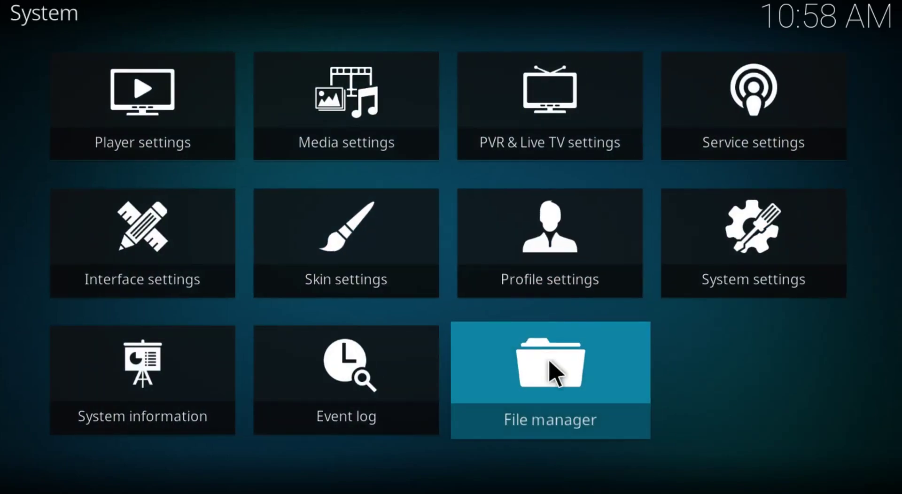
{"action": "left_click", "coordinate": [551, 369]}
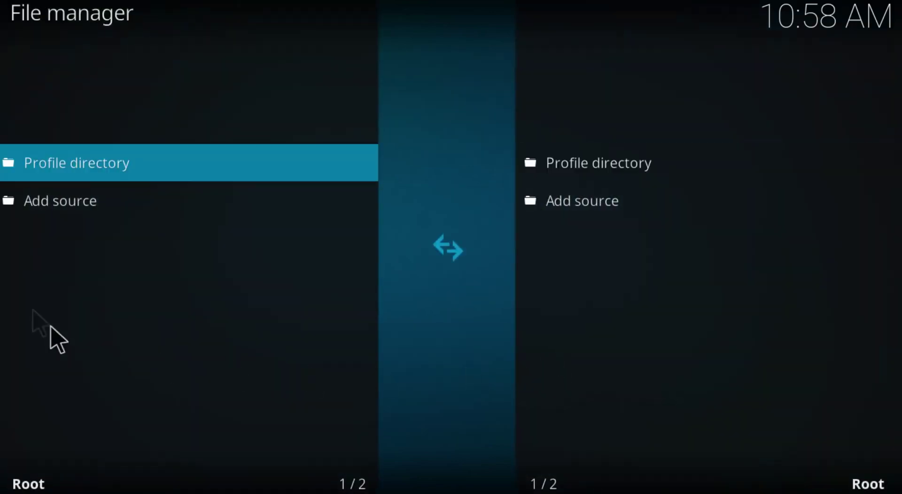
{"action": "left_click", "coordinate": [53, 205]}
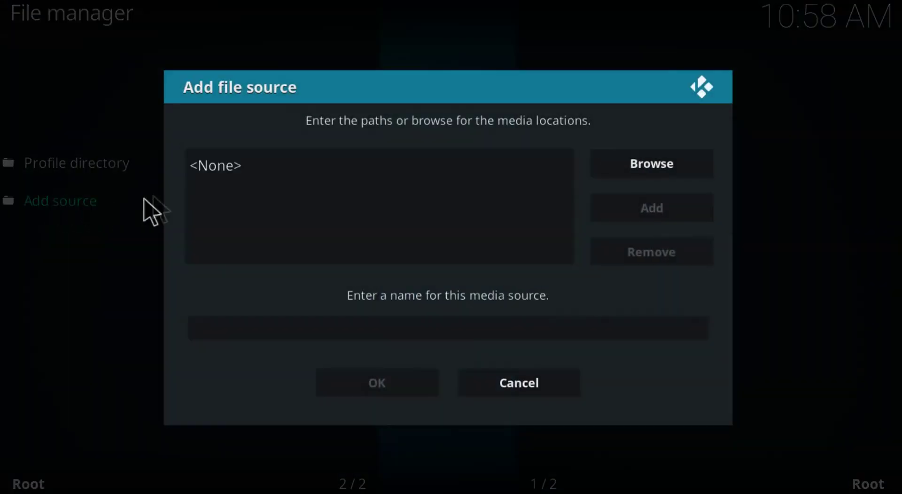
{"action": "left_click", "coordinate": [219, 165]}
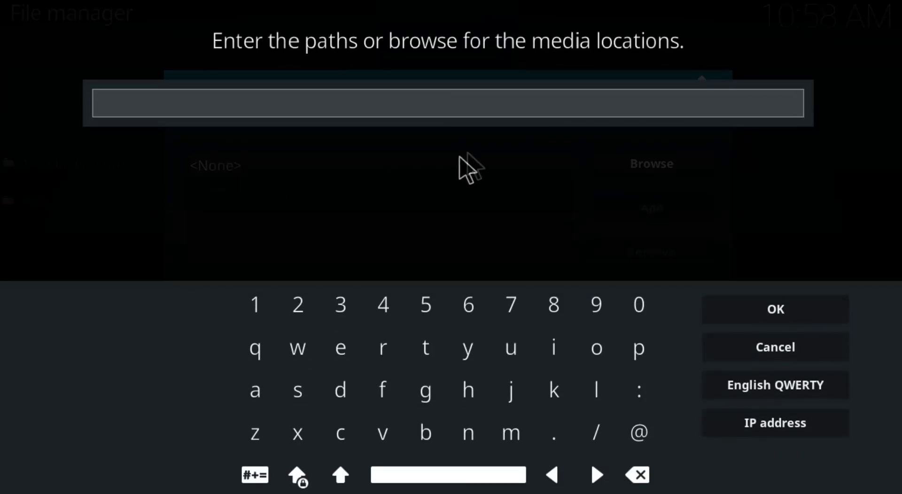
{"action": "type", "text": "http://mediarepos.net/kodistuff/"}
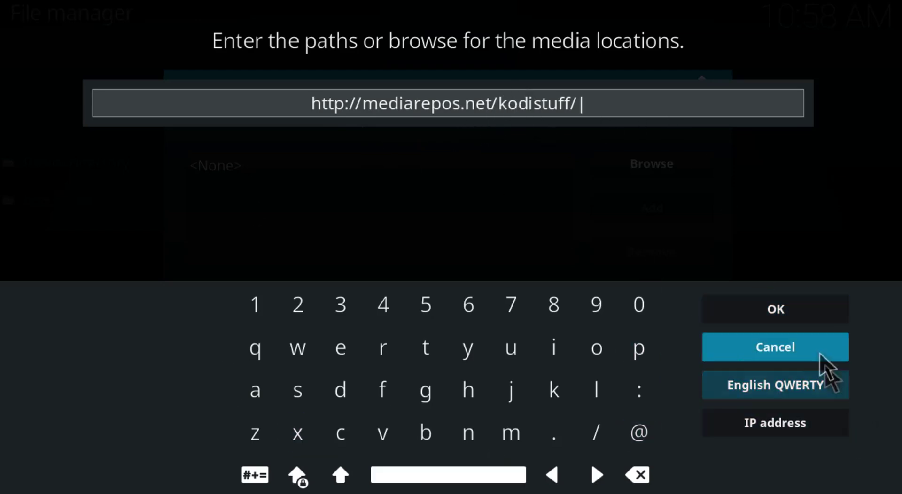
{"action": "left_click", "coordinate": [791, 309]}
Step: Name the new media source SMASH, save it and return to the home screen
{"action": "left_click", "coordinate": [486, 330]}
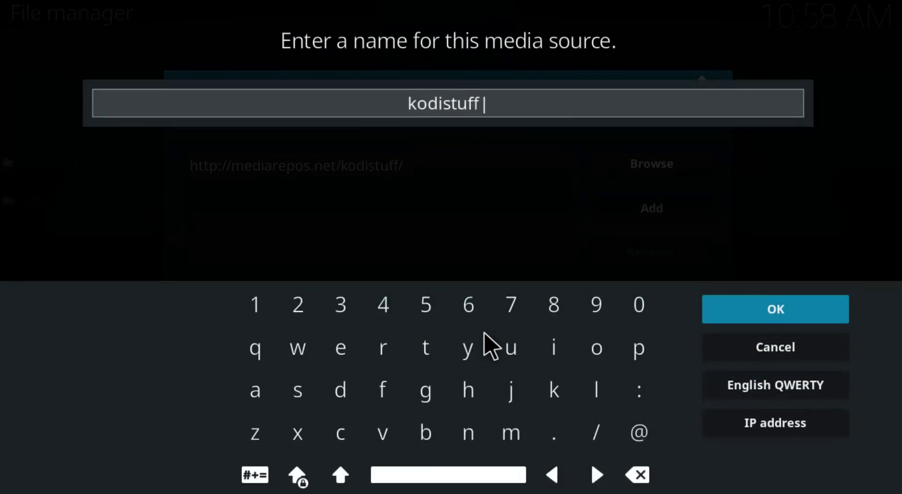
{"action": "key", "text": "BackSpace"}
{"action": "key", "text": "BackSpace"}
{"action": "key", "text": "BackSpace"}
{"action": "key", "text": "BackSpace"}
{"action": "key", "text": "BackSpace"}
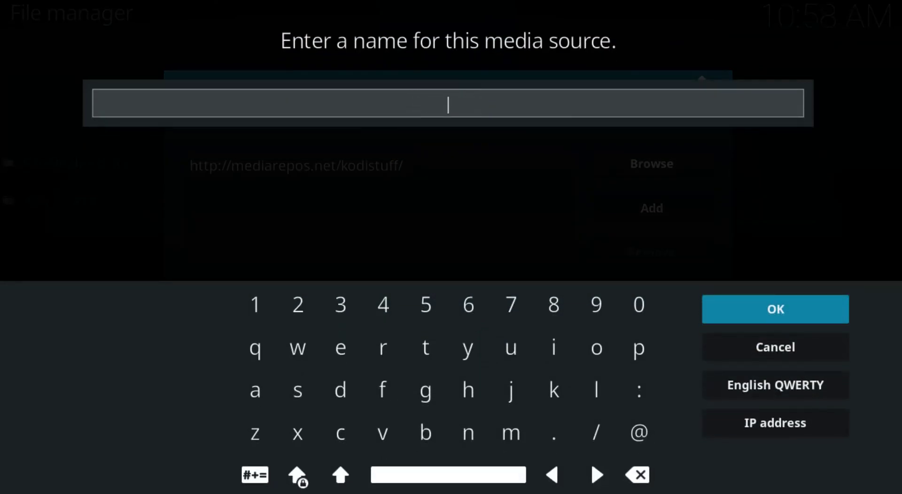
{"action": "type", "text": "SMASH"}
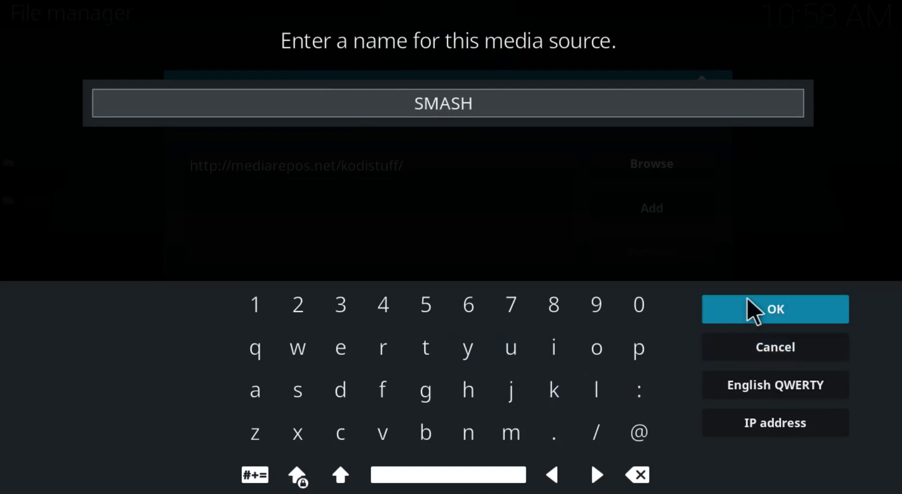
{"action": "left_click", "coordinate": [790, 307]}
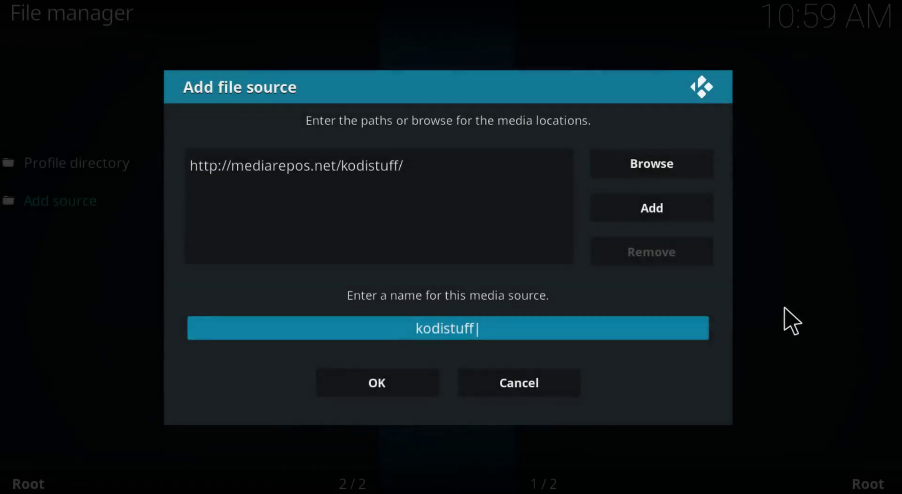
{"action": "left_click", "coordinate": [379, 383]}
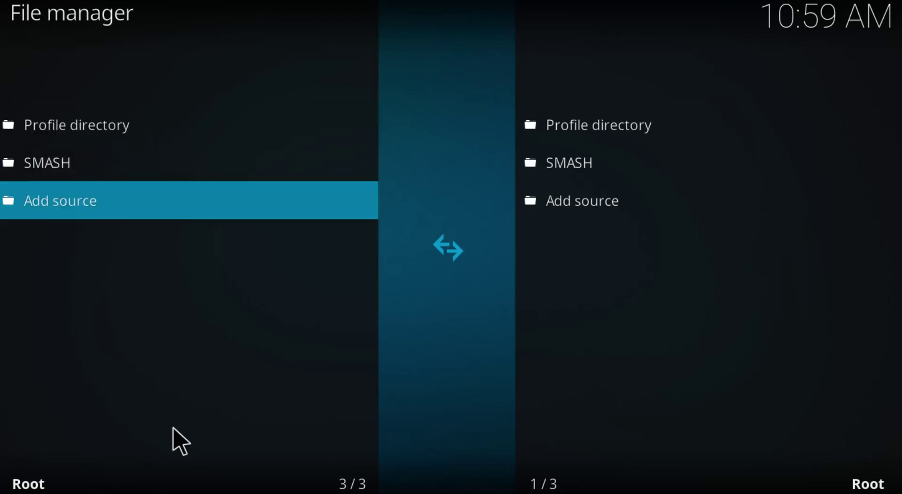
{"action": "key", "text": "Escape"}
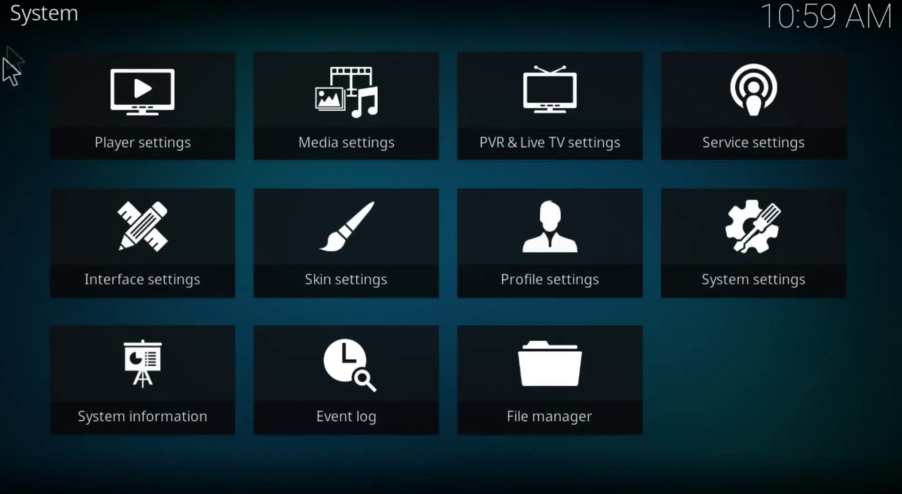
{"action": "key", "text": "Escape"}
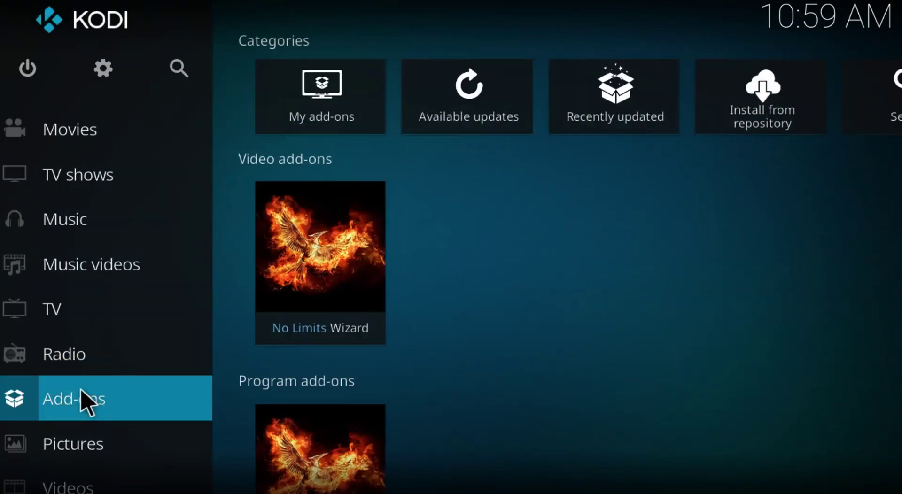
Step: Install the add-on repository from Smash Repo 1.0.1.zip in the SMASH source
{"action": "left_click", "coordinate": [81, 395]}
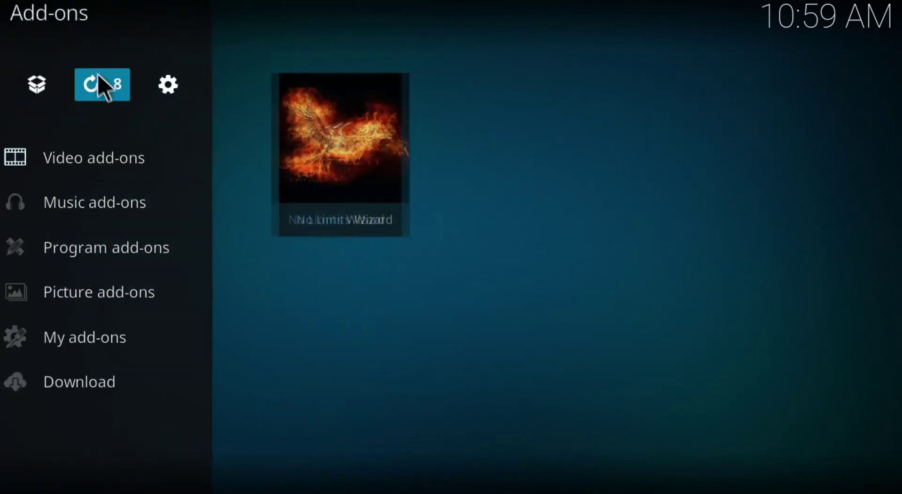
{"action": "left_click", "coordinate": [34, 86]}
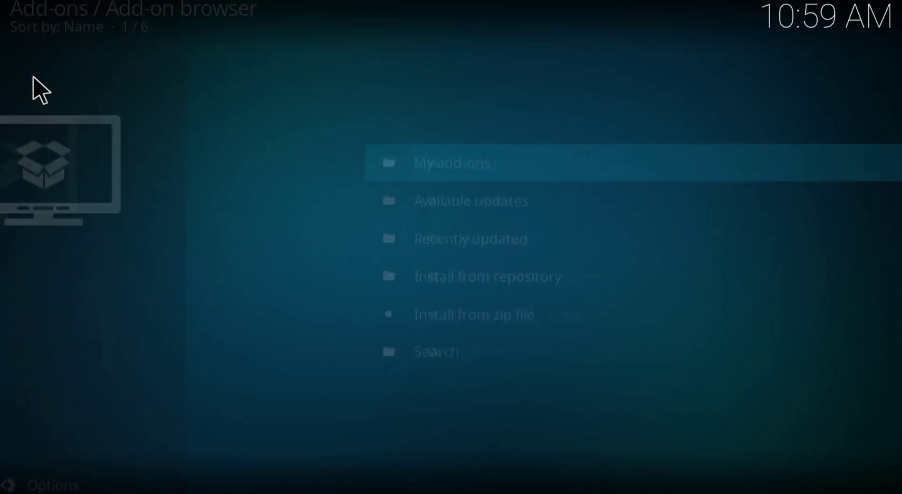
{"action": "left_click", "coordinate": [455, 315]}
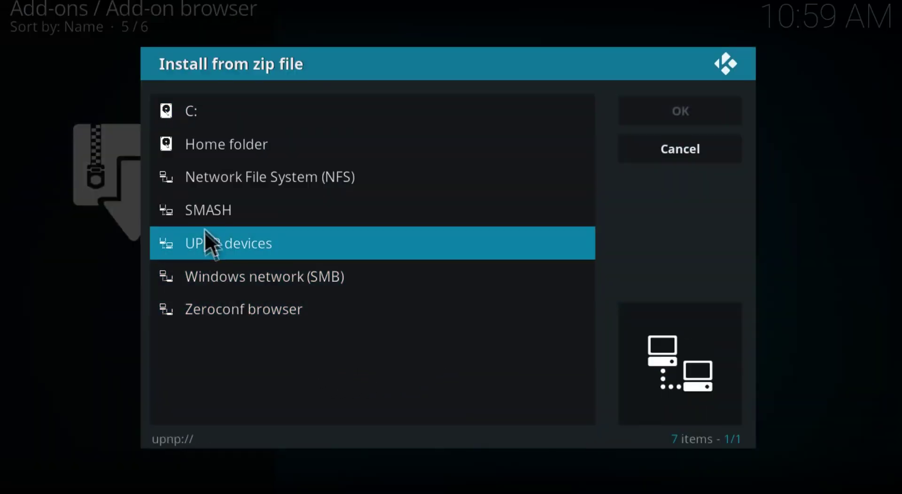
{"action": "left_click", "coordinate": [232, 212]}
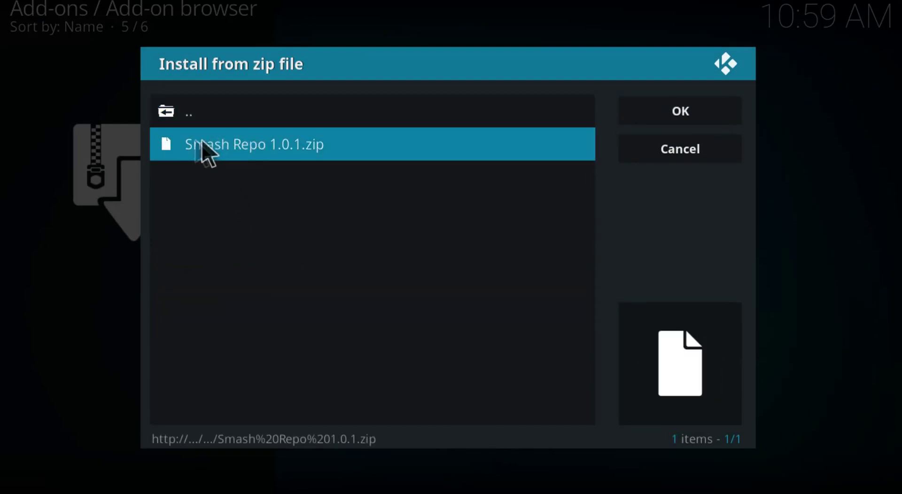
{"action": "left_click", "coordinate": [351, 146]}
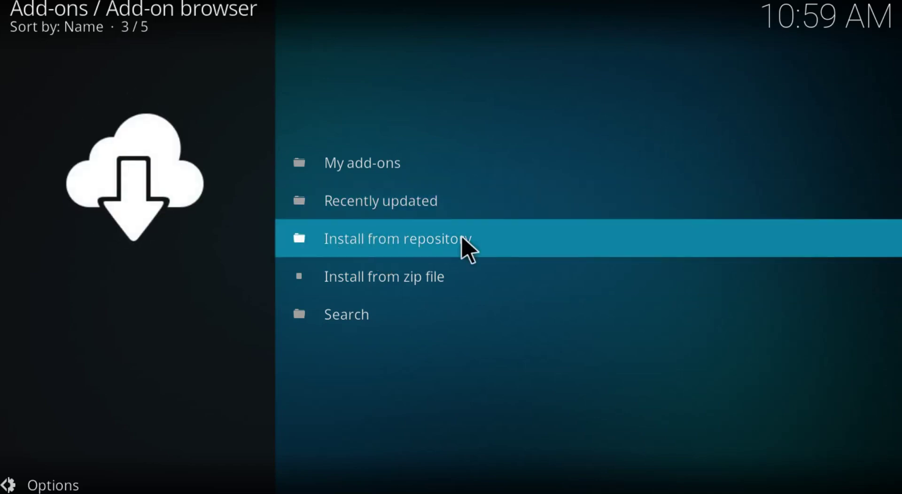
Step: Install the Exodus video add-on from the Smash repository
{"action": "left_click", "coordinate": [469, 249]}
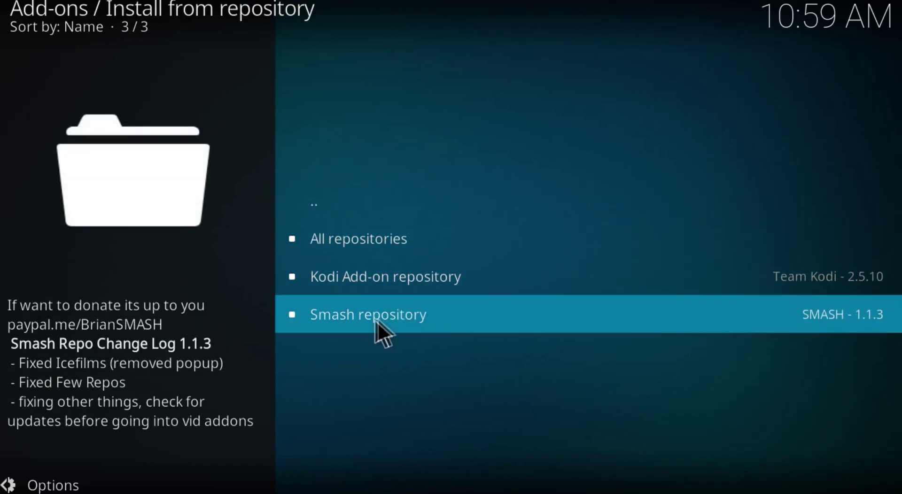
{"action": "left_click", "coordinate": [459, 329]}
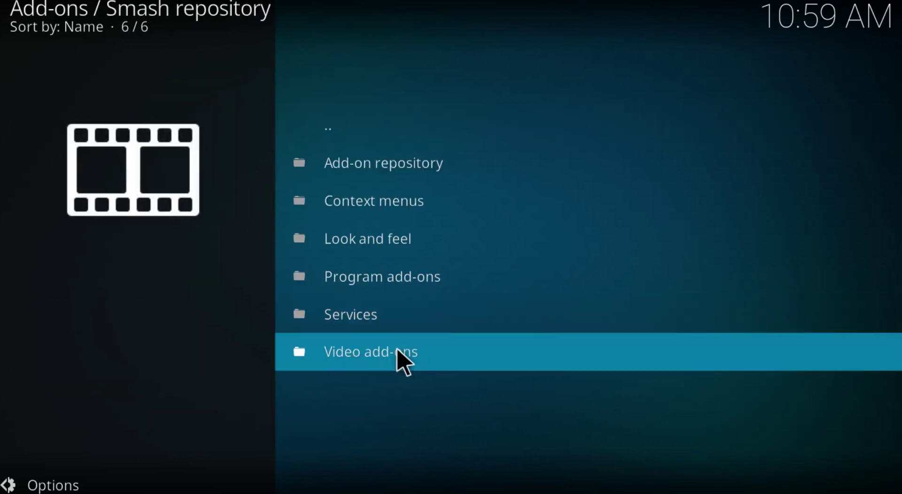
{"action": "left_click", "coordinate": [400, 352]}
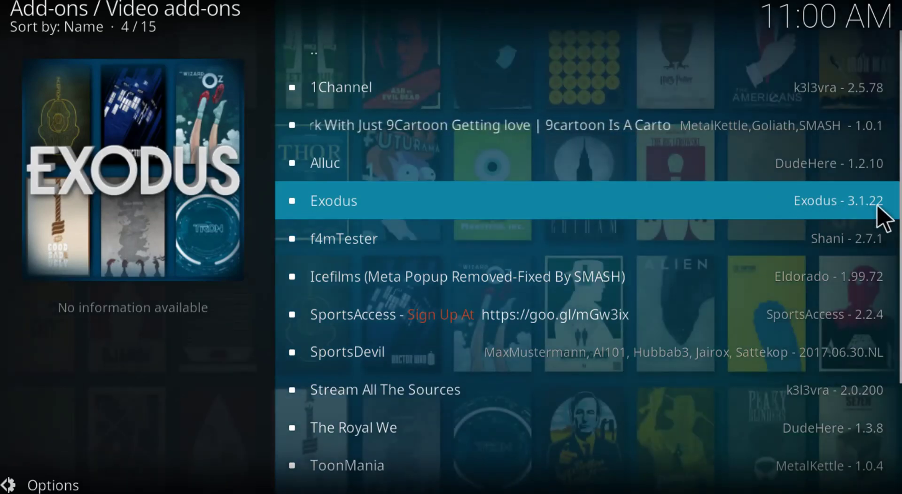
{"action": "left_click", "coordinate": [383, 206]}
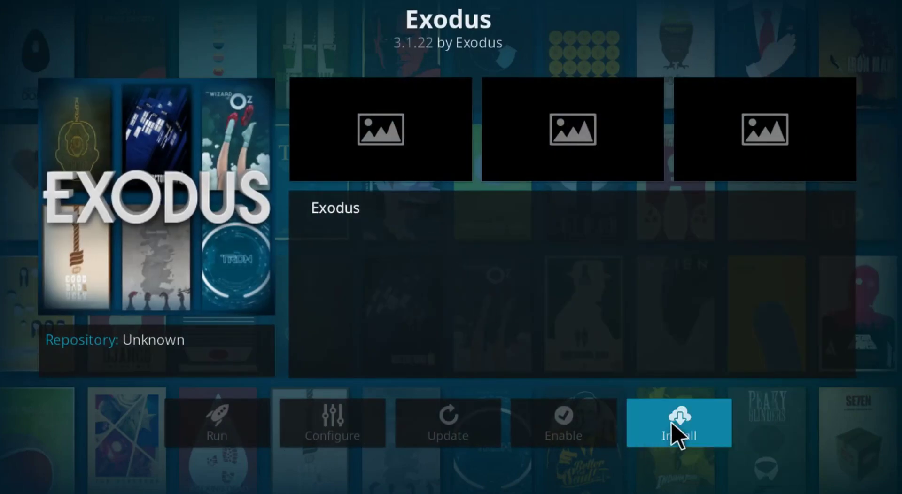
{"action": "left_click", "coordinate": [686, 421]}
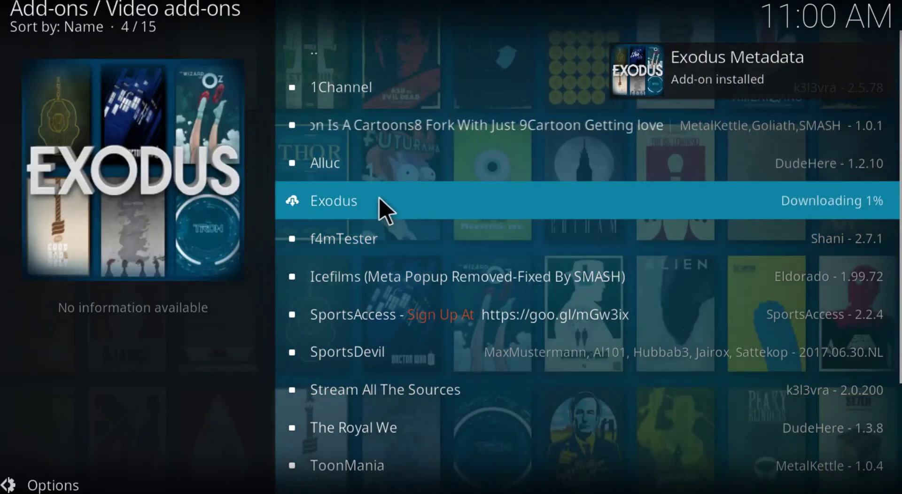
{"action": "scroll", "coordinate": [423, 207], "scroll_direction": "down", "scroll_amount": 1}
{"action": "scroll", "coordinate": [475, 209], "scroll_direction": "up", "scroll_amount": 1}
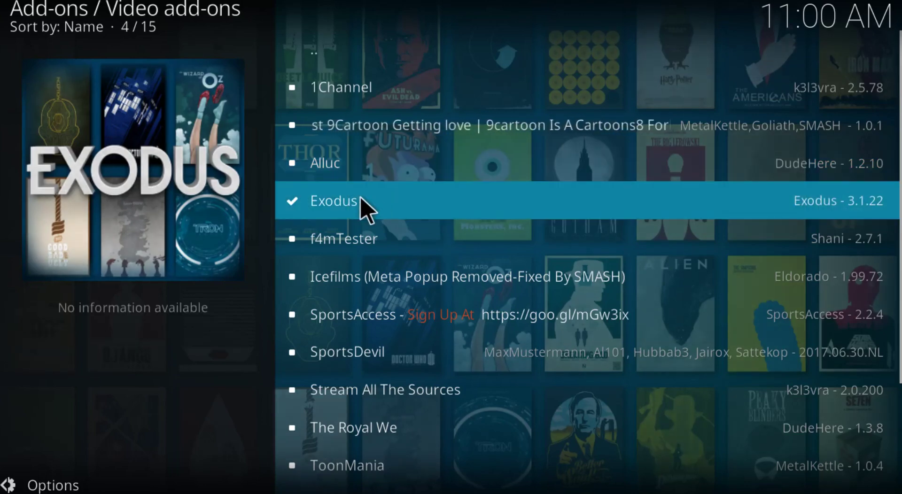
Step: Return to the home screen, launch Exodus and list its movies in the Horror genre
{"action": "key", "text": "BackSpace"}
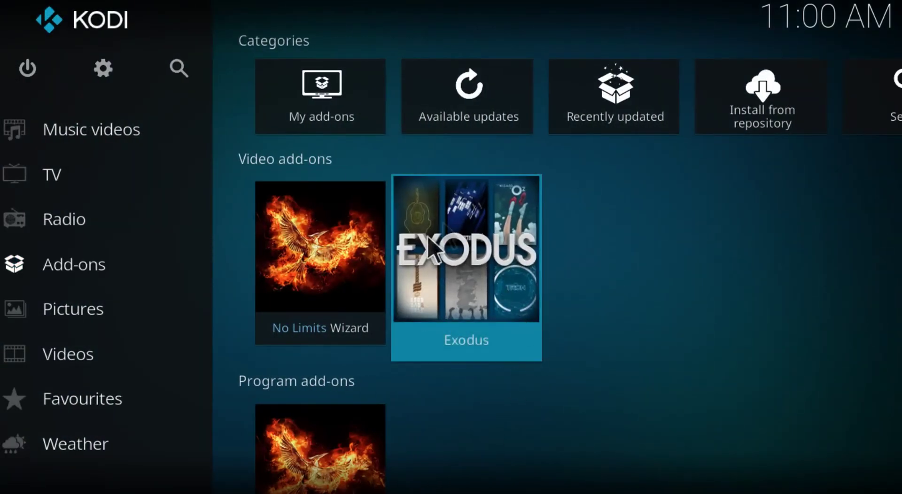
{"action": "left_click", "coordinate": [473, 256]}
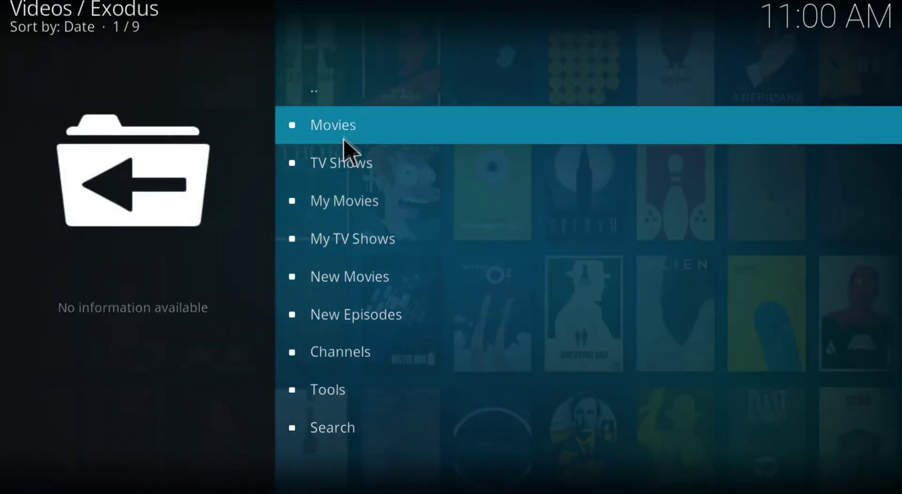
{"action": "left_click", "coordinate": [368, 133]}
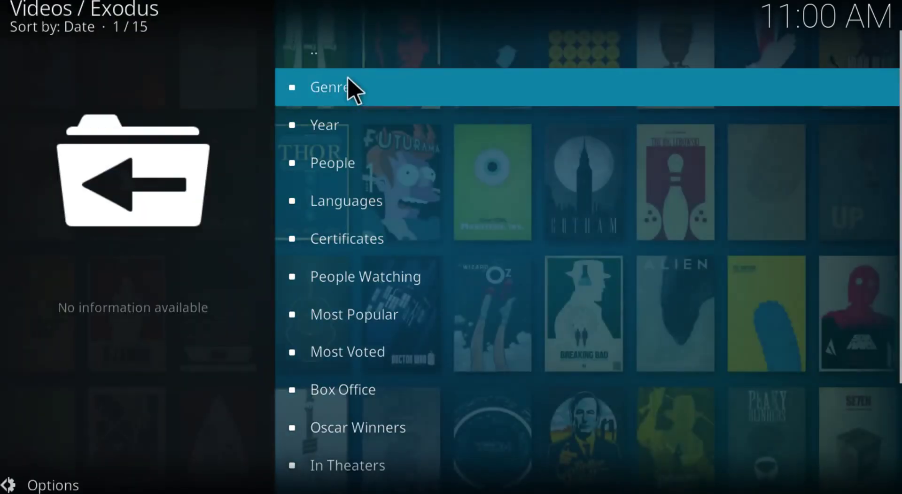
{"action": "left_click", "coordinate": [393, 87]}
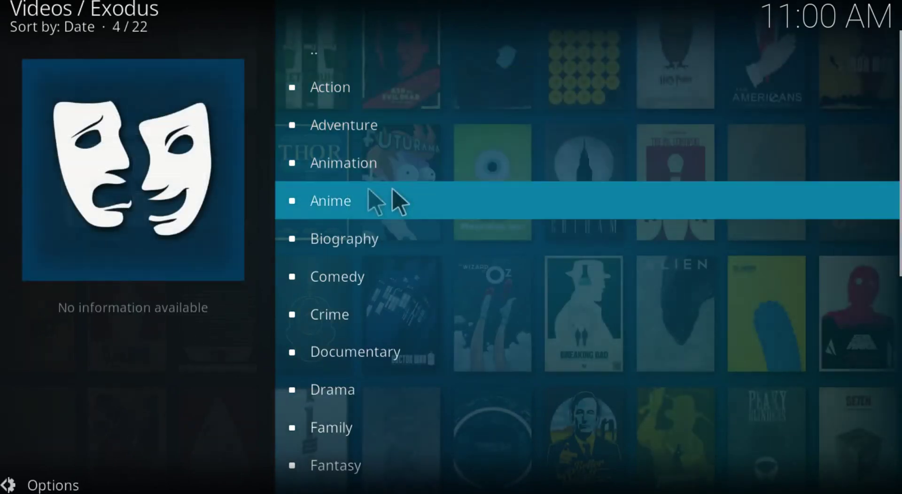
{"action": "scroll", "coordinate": [333, 393], "scroll_direction": "down", "scroll_amount": 5}
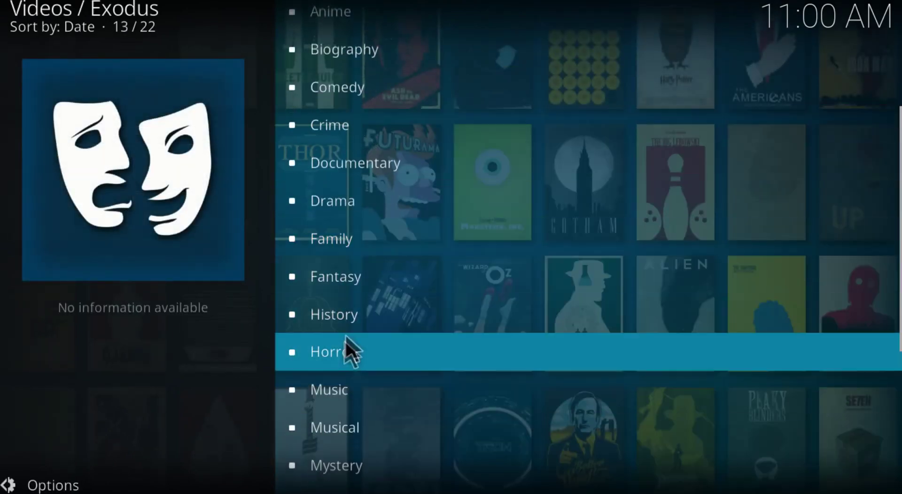
{"action": "left_click", "coordinate": [370, 356]}
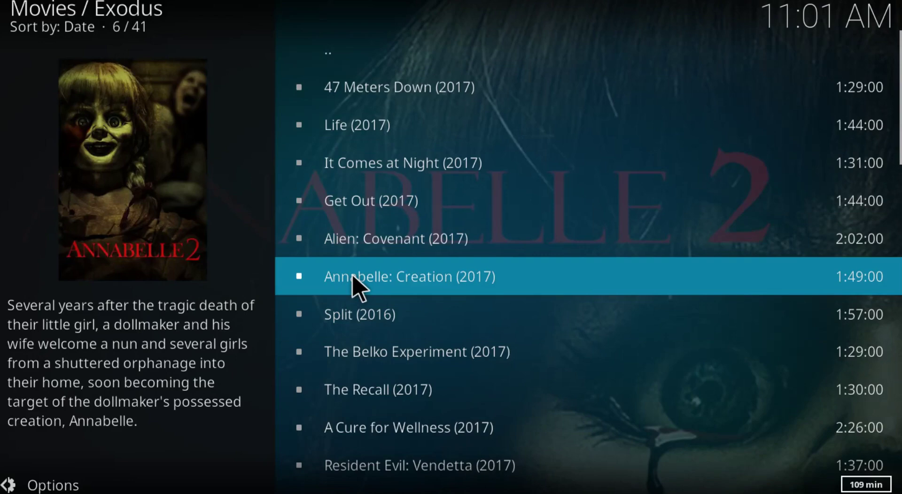
Step: Try to open Annabelle: Creation (2017) from the horror movie list
{"action": "left_click", "coordinate": [352, 276]}
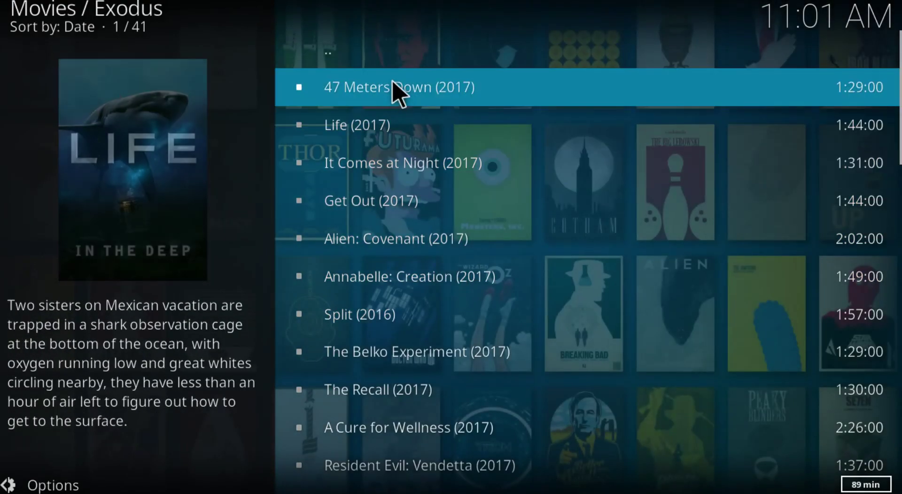
Step: Search for streams of 47 Meters Down (2017), end the provider search early and start the 01 PRIMEWIRE | STREAMPLAY source
{"action": "left_click", "coordinate": [393, 81]}
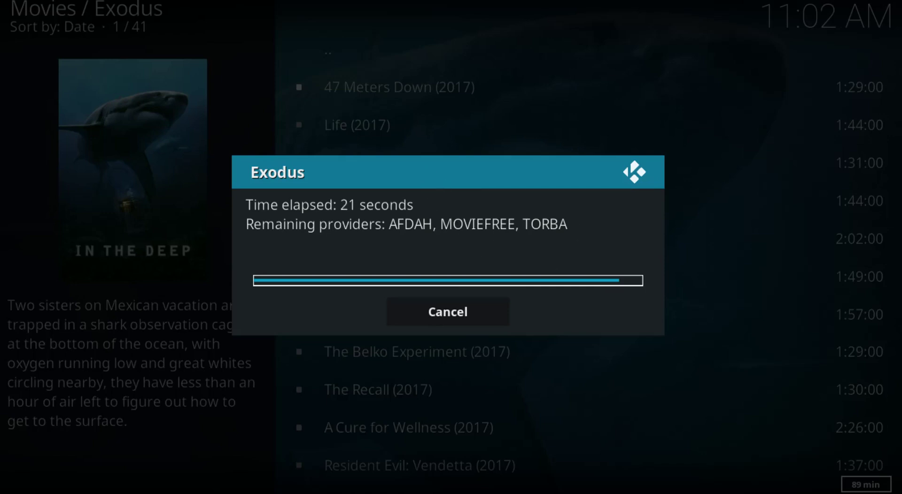
{"action": "left_click", "coordinate": [465, 318]}
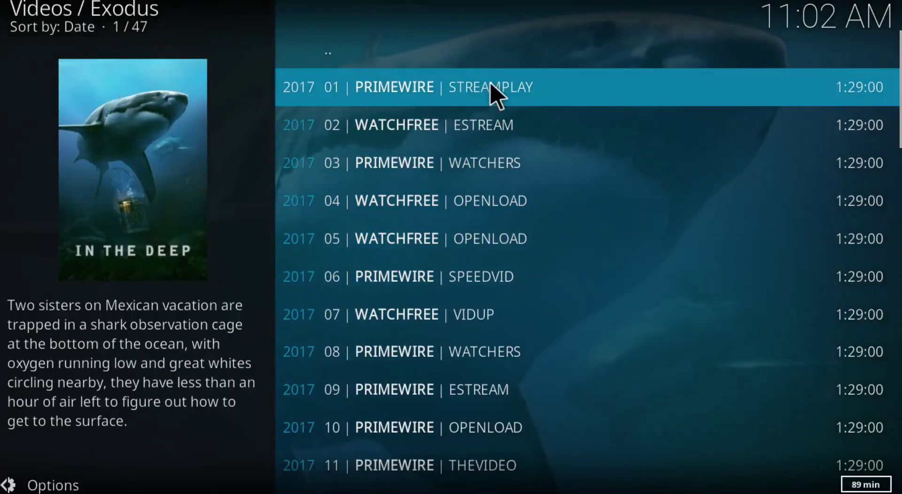
{"action": "left_click", "coordinate": [491, 89]}
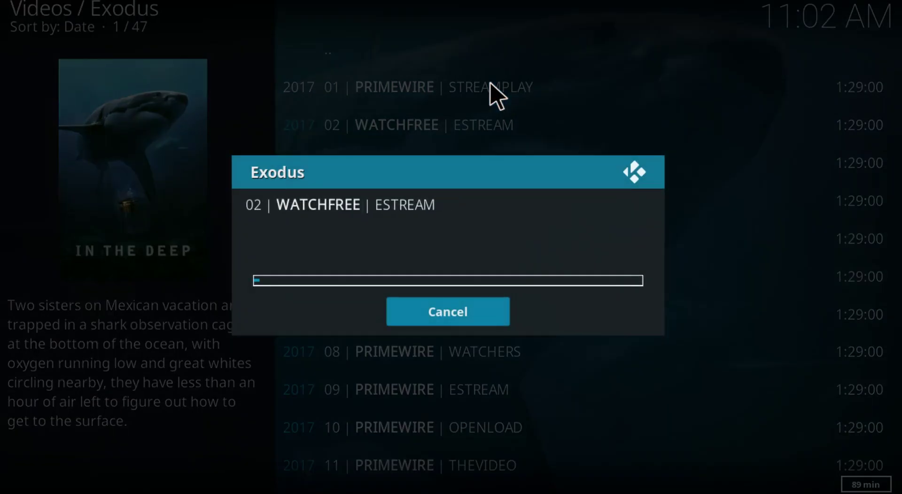